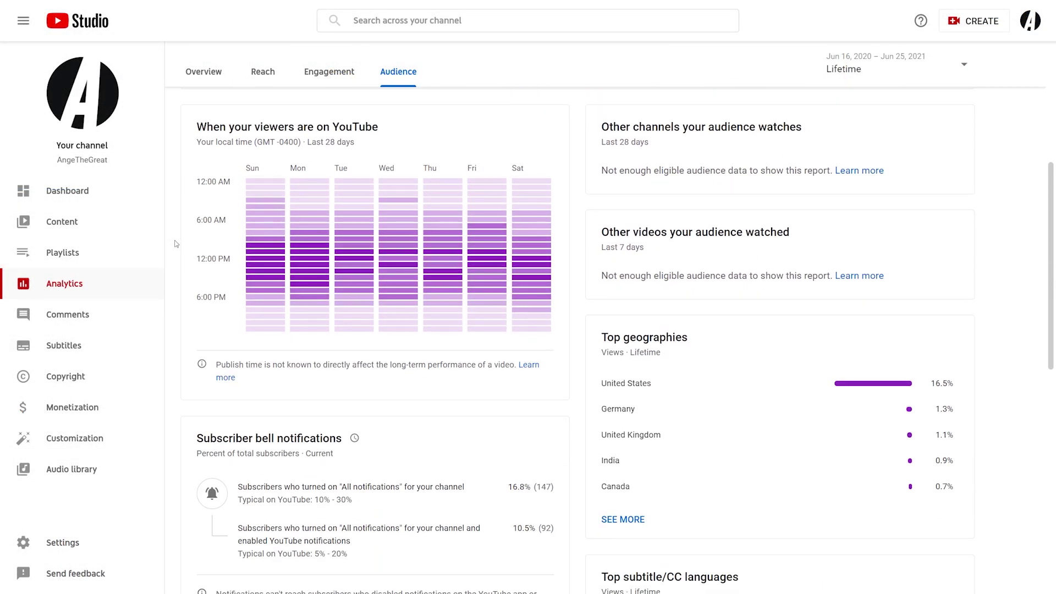
# - Scroll down through the channel's Audience analytics breakdown
pyautogui.scroll(-8, 176, 244)
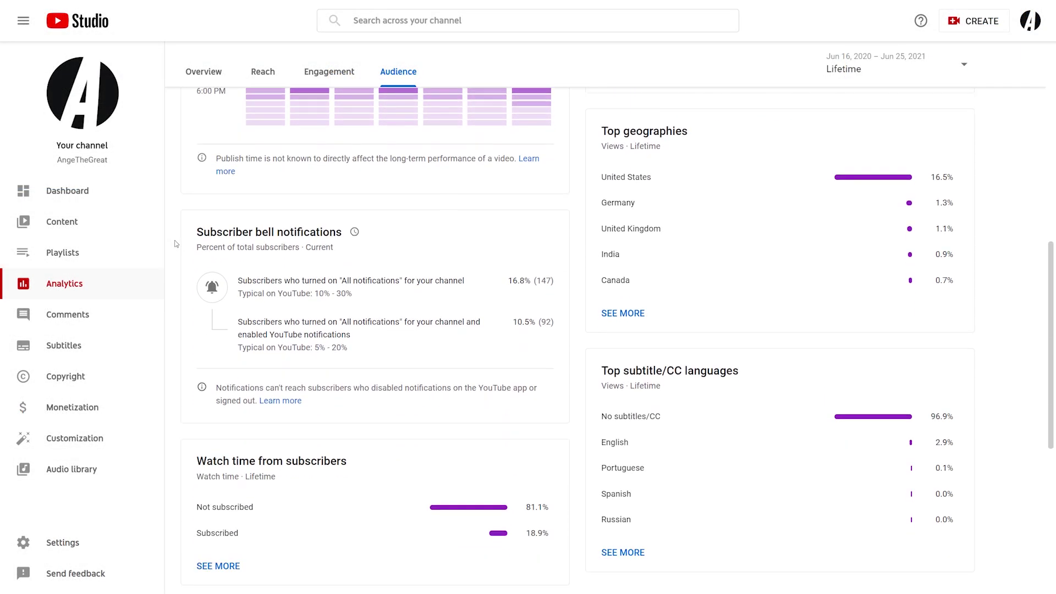
pyautogui.scroll(-2, 177, 243)
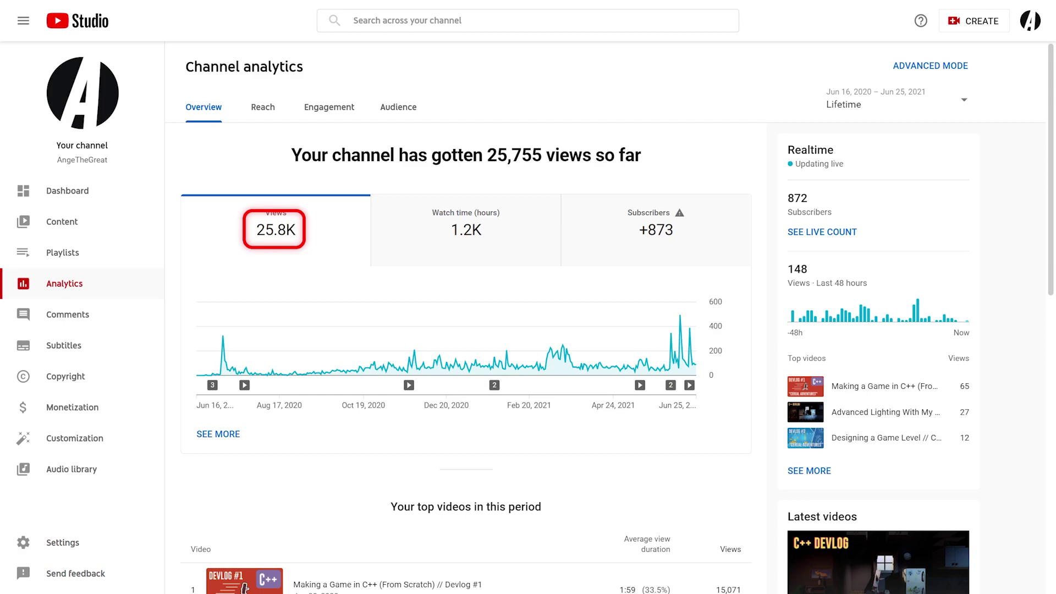
# - Switch the overview chart to lifetime watch time (1.2K hours), then to subscriber gains (+873)
pyautogui.click(518, 255)
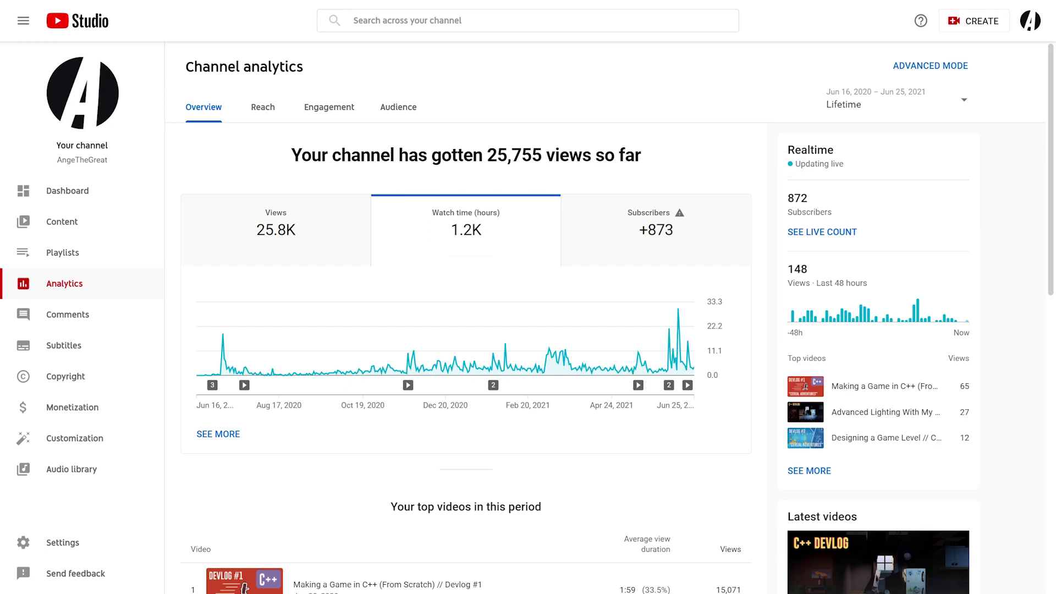
pyautogui.click(678, 254)
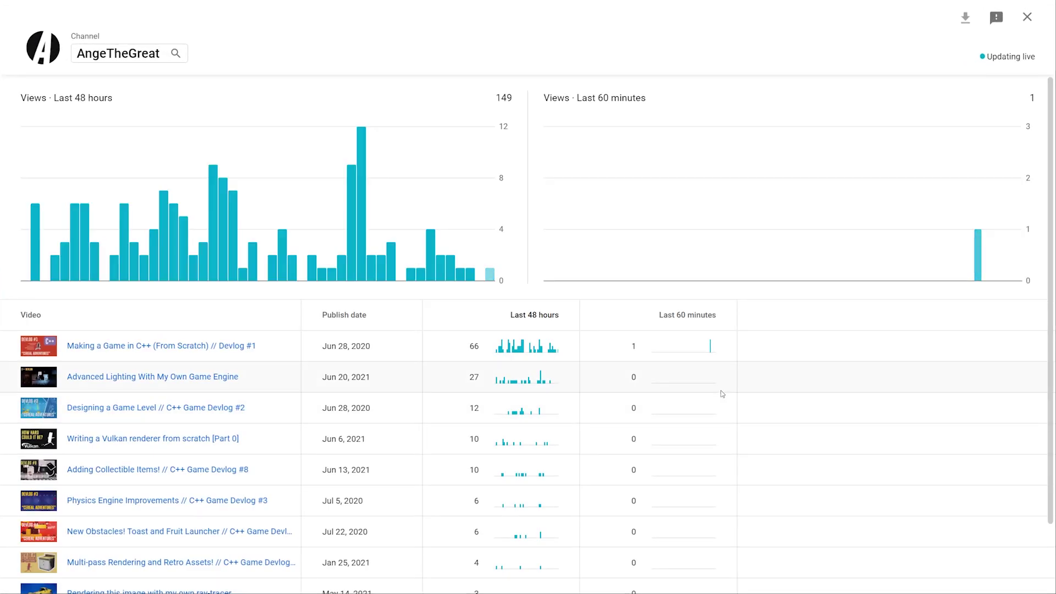
# - Scroll through the realtime per-video views table for the last 48 hours and 60 minutes
pyautogui.scroll(-1, 778, 400)
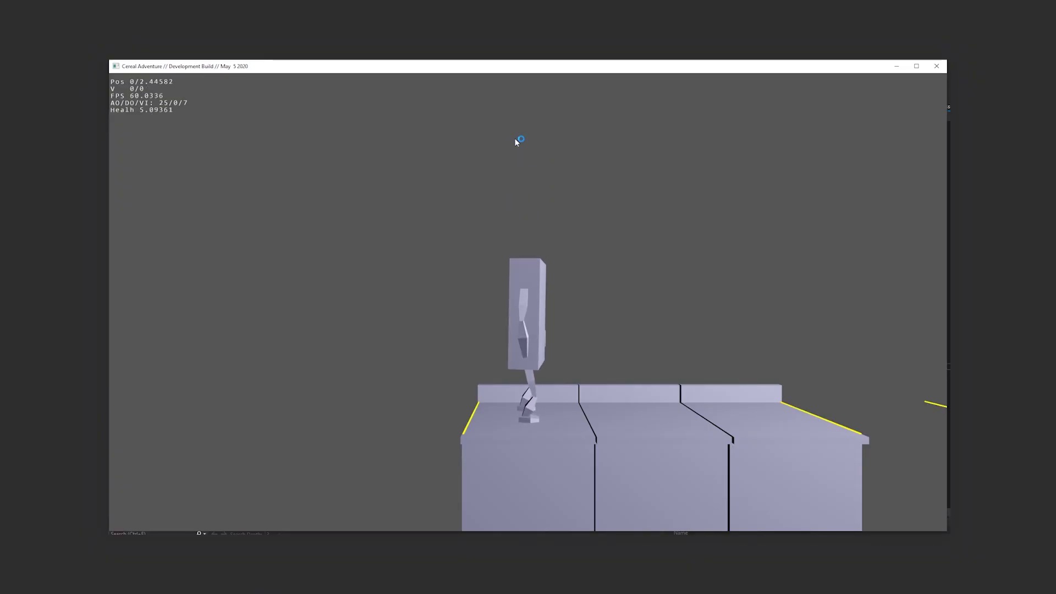
# - Run the character right, jump the gap, climb out of the pit and leap toward the shelves
pyautogui.press('d')
pyautogui.press('space')
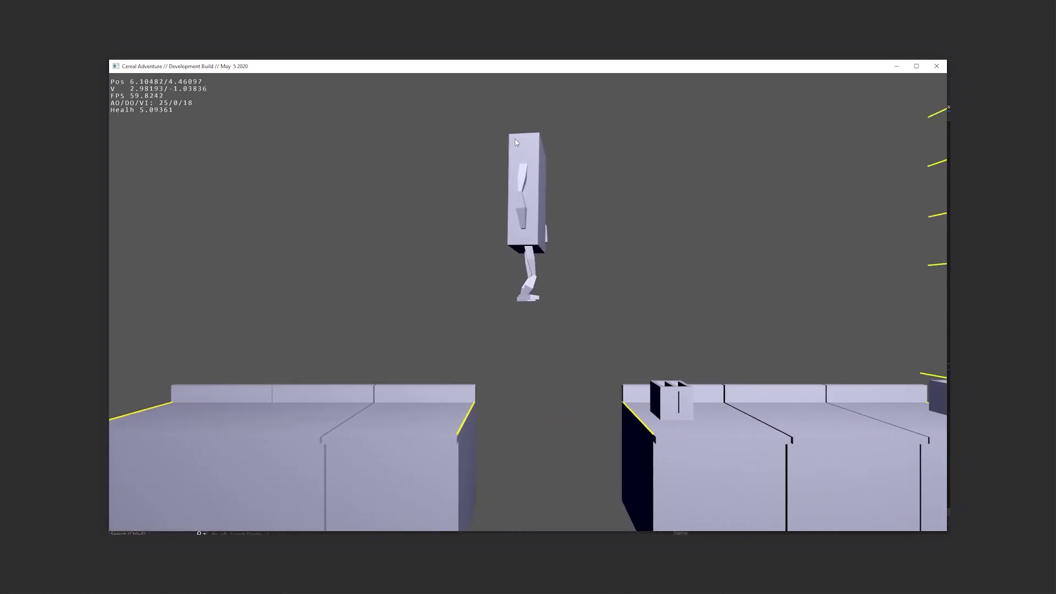
pyautogui.press('space')
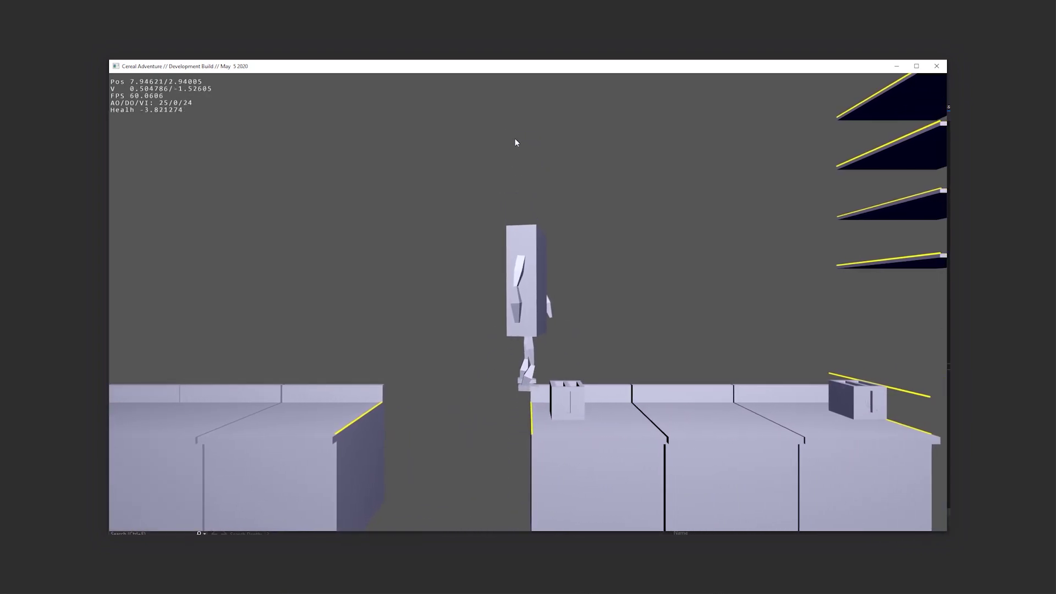
pyautogui.press('d')
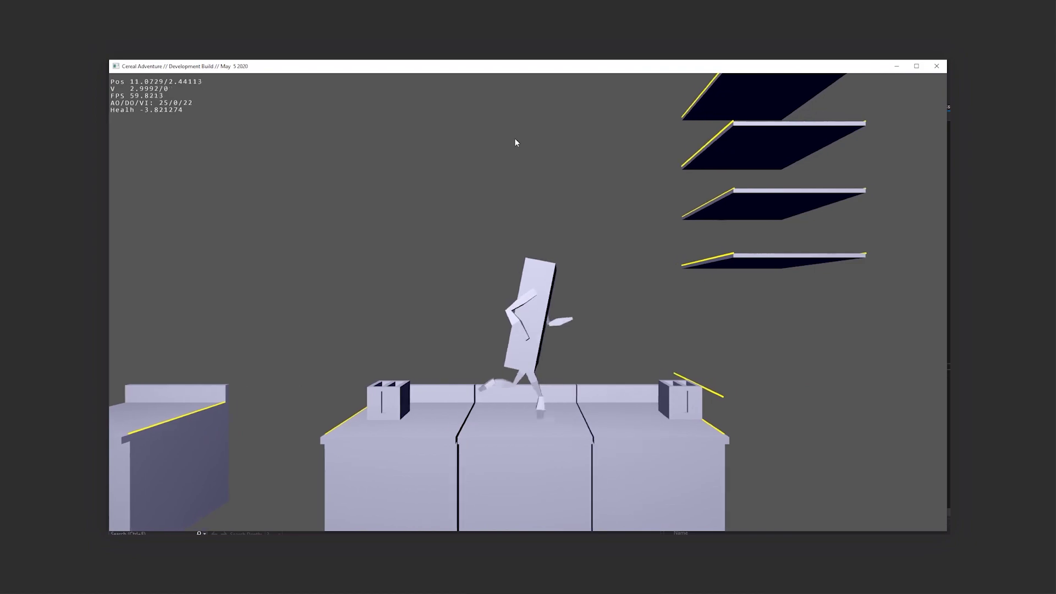
pyautogui.press('space')
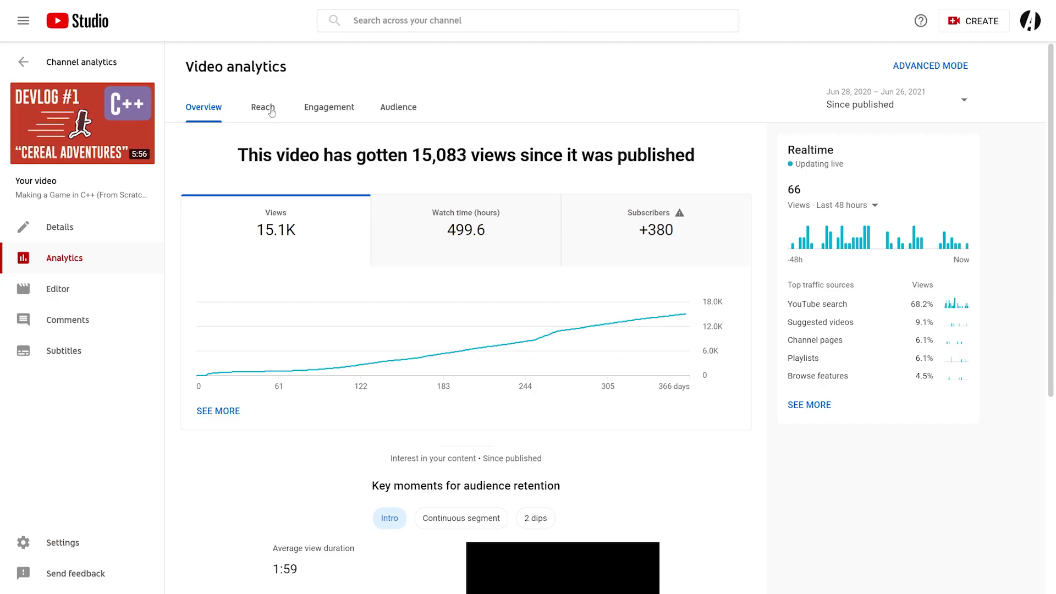
# - Show Devlog #1's Reach statistics and chart its impressions click-through rate
pyautogui.click(265, 108)
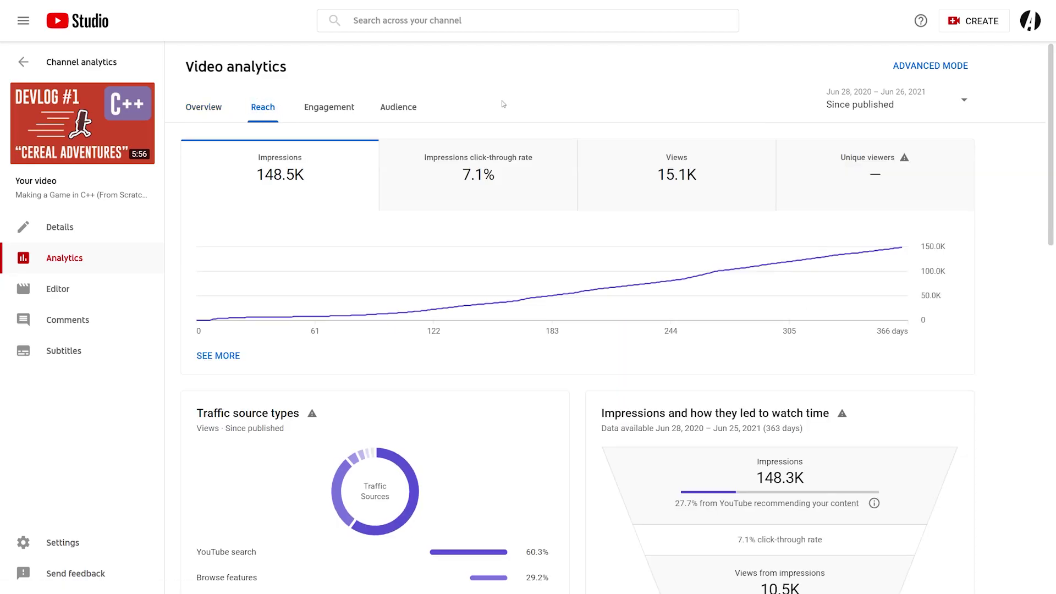
pyautogui.click(490, 167)
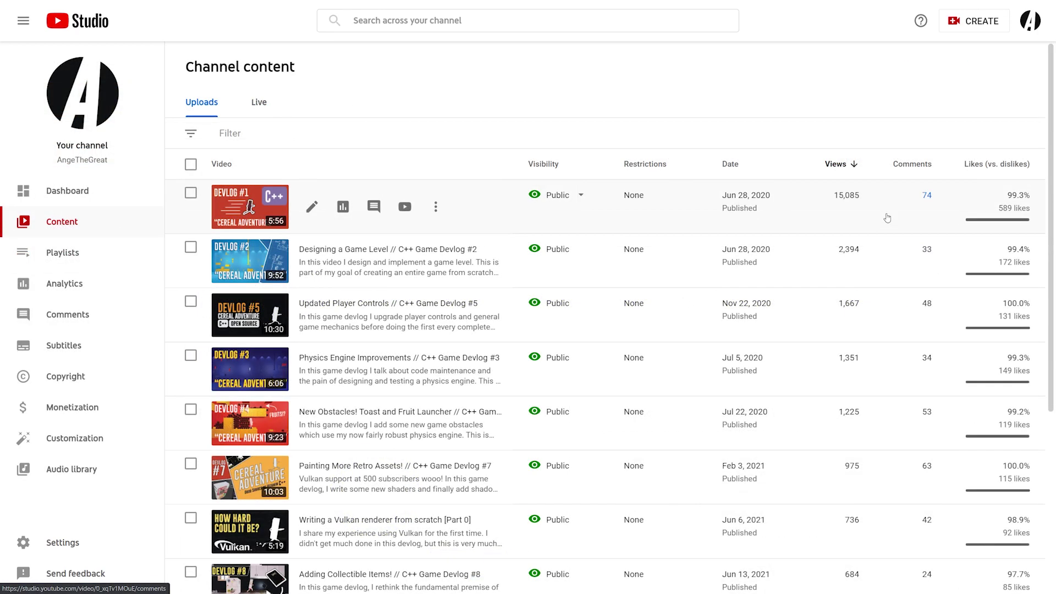
pyautogui.scroll(-3, 887, 218)
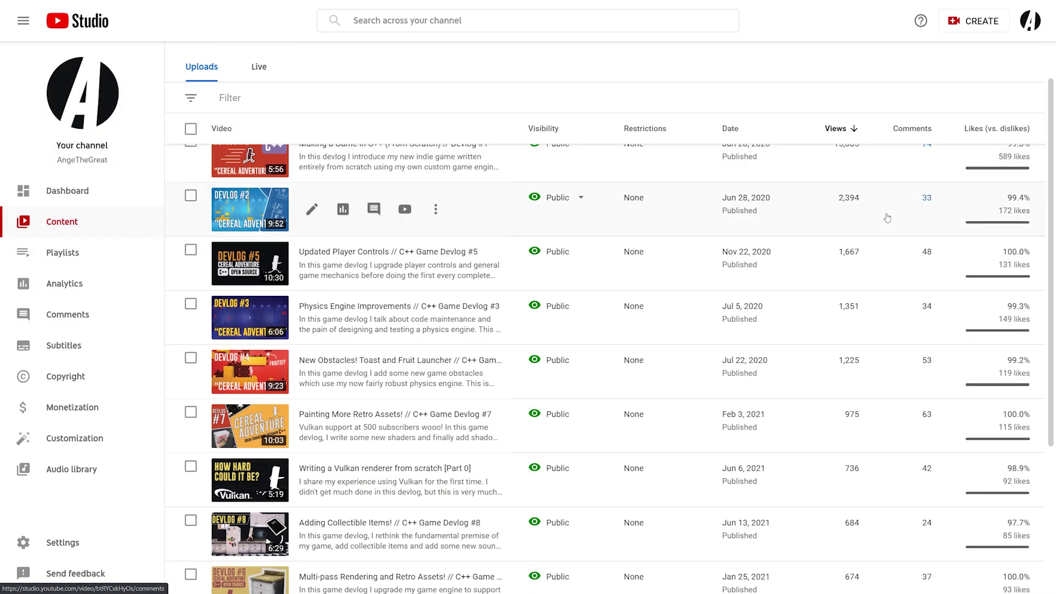
pyautogui.scroll(-1, 887, 218)
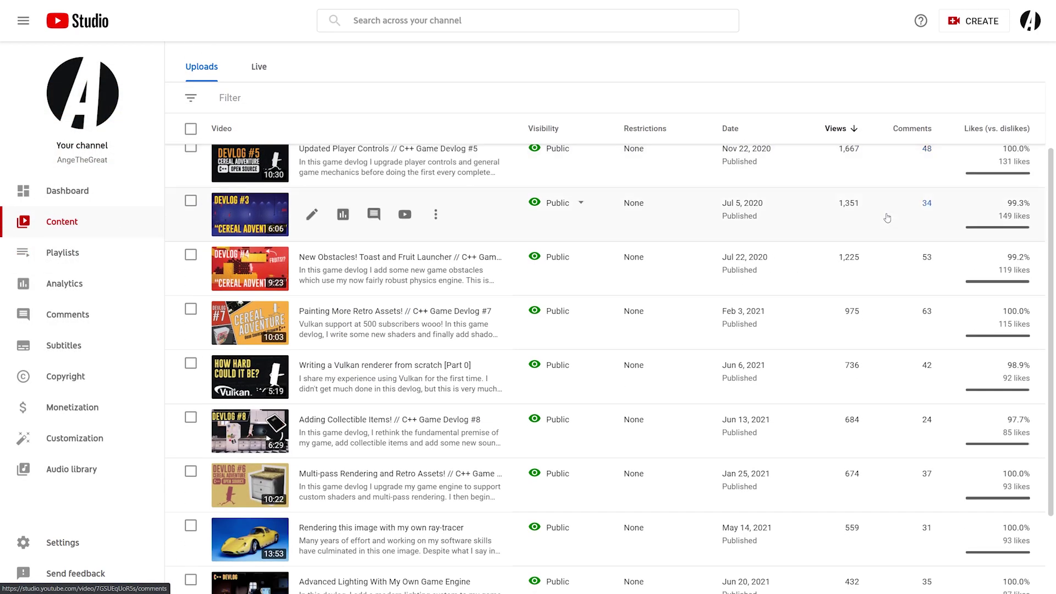
pyautogui.scroll(-2, 887, 218)
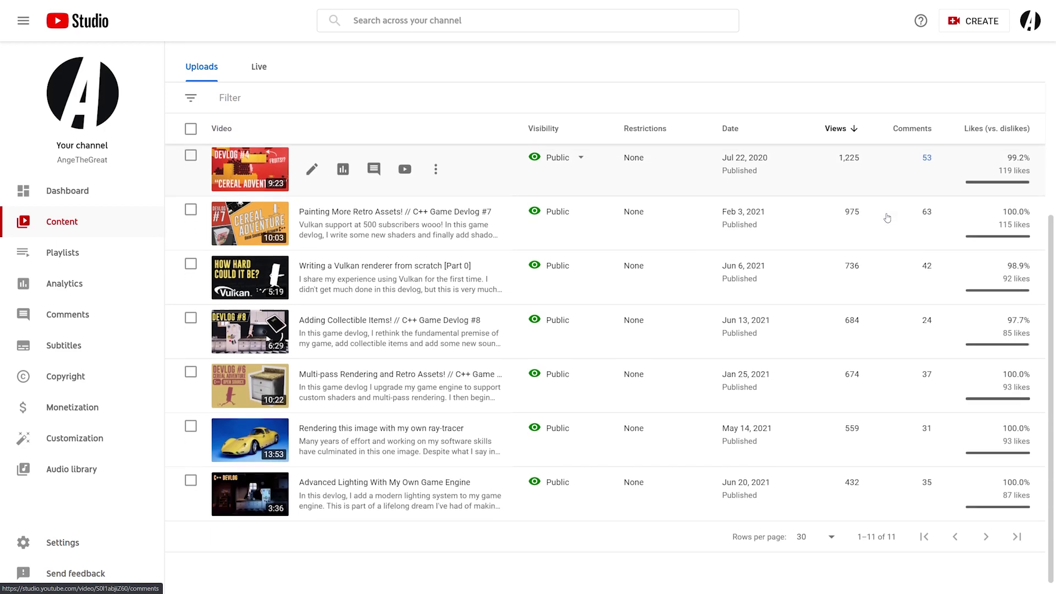
pyautogui.scroll(4, 885, 486)
pyautogui.scroll(1, 885, 486)
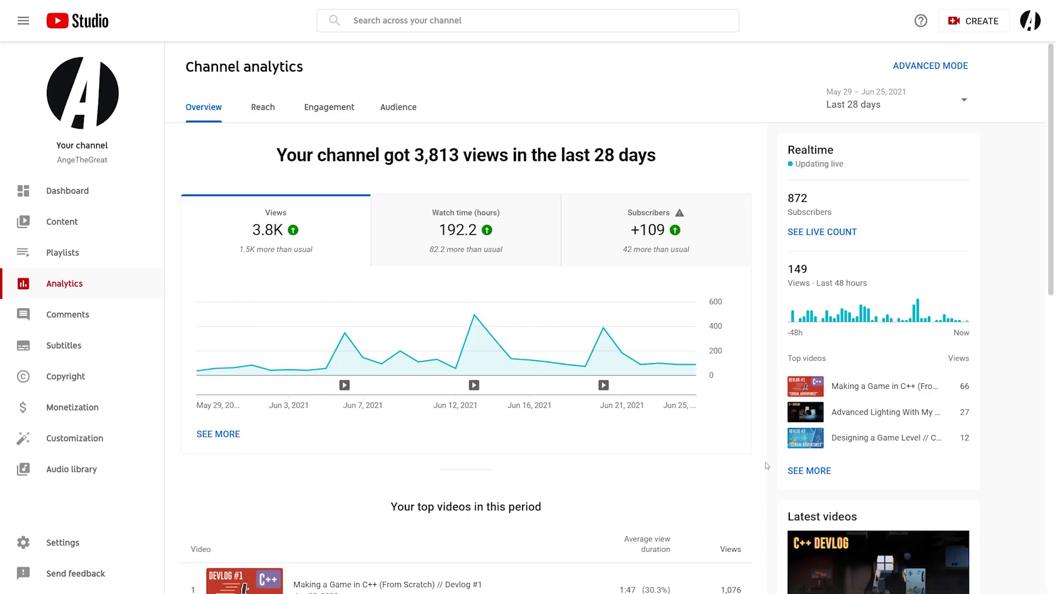
# - Scroll the last-28-days overview down to the top 10 videos table
pyautogui.scroll(-5, 767, 466)
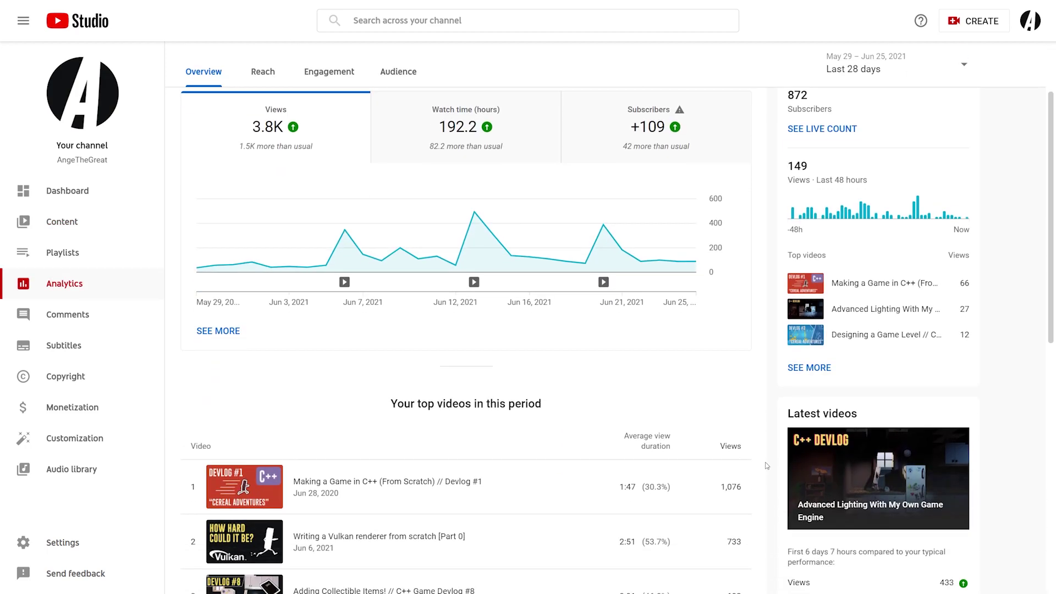
pyautogui.scroll(-2, 770, 466)
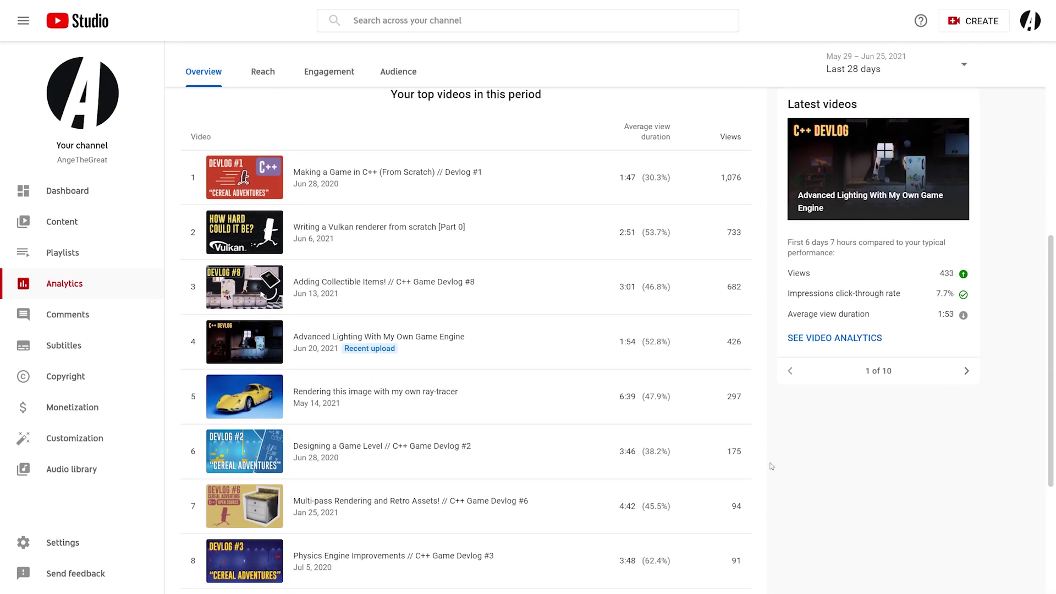
pyautogui.scroll(-4, 770, 466)
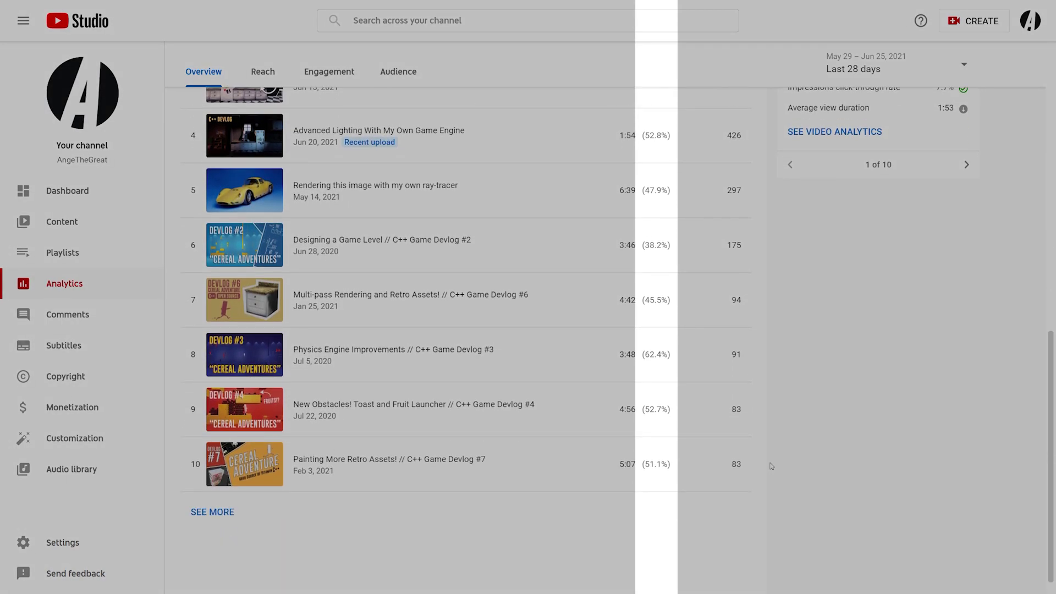
pyautogui.scroll(2, 576, 533)
pyautogui.scroll(3, 629, 542)
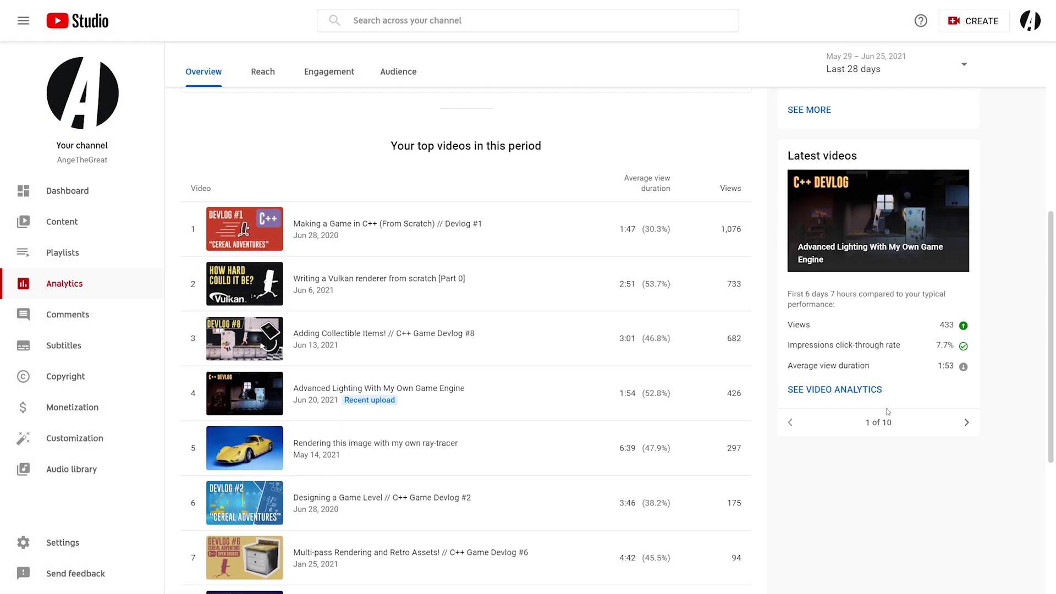
pyautogui.scroll(-5, 685, 401)
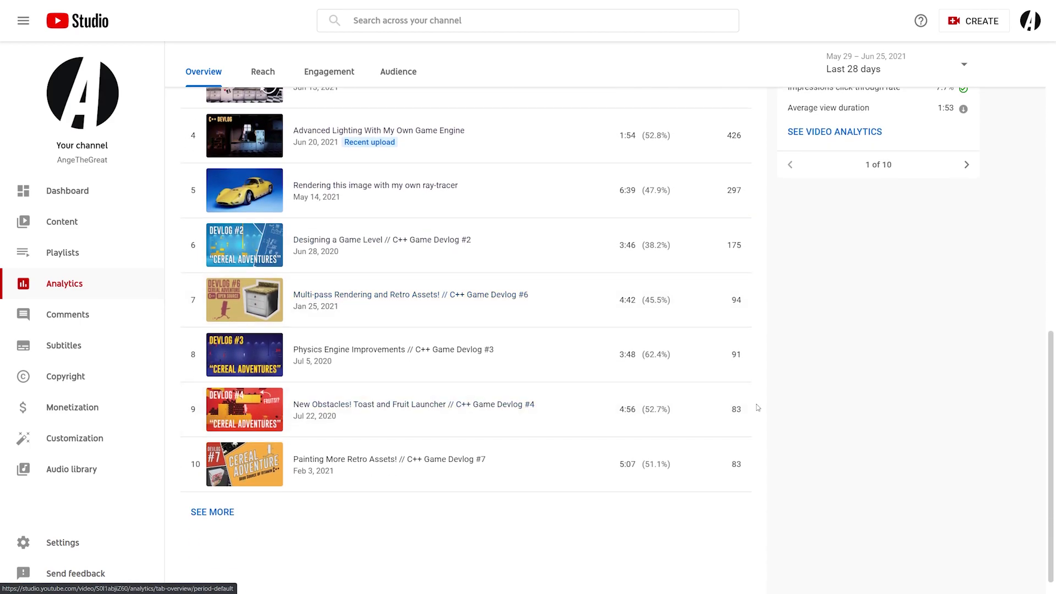
# - Open Devlog #7's analytics, chart its subscriber gains, and scroll down toward audience retention
pyautogui.click(497, 466)
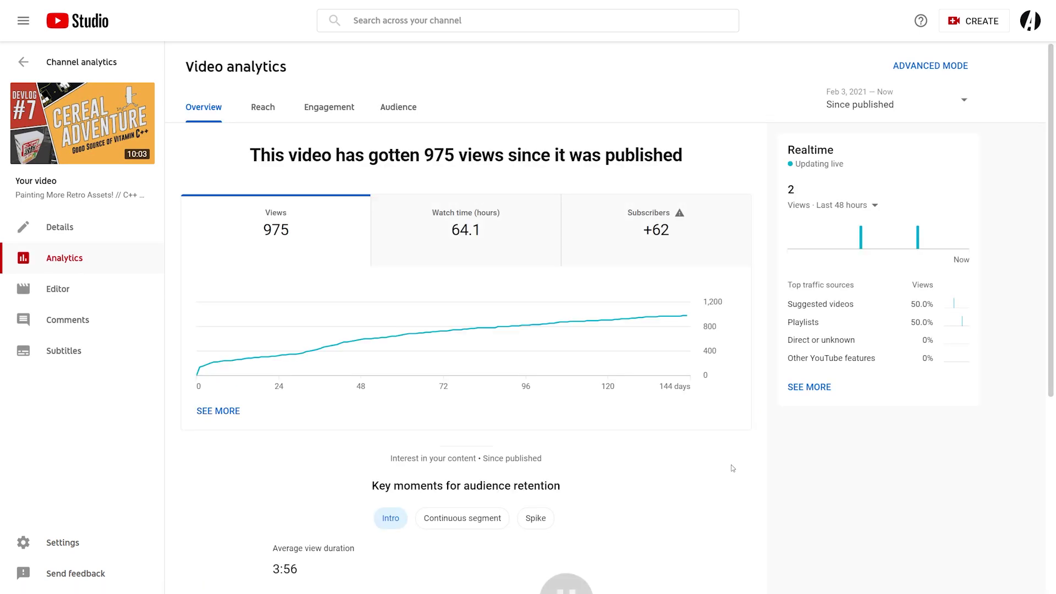
pyautogui.click(666, 250)
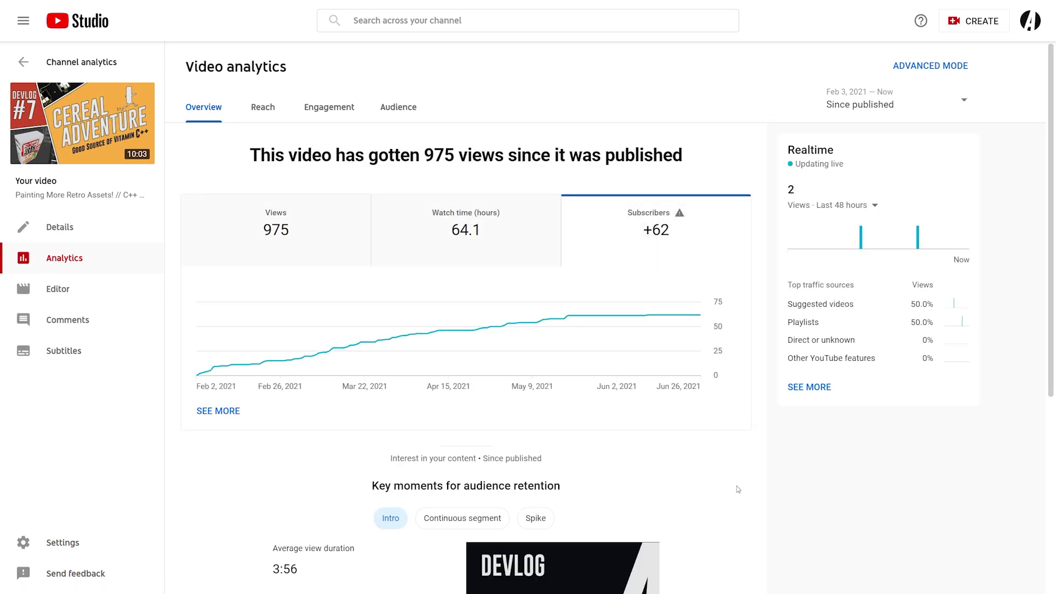
pyautogui.scroll(-5, 737, 486)
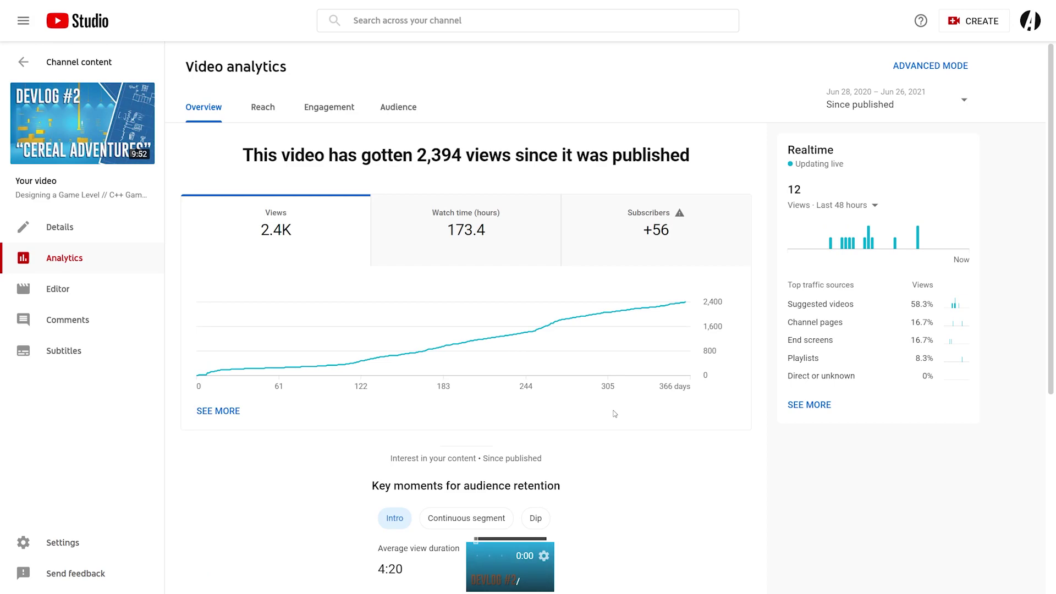
# - Scroll each video's analytics page down to its Key moments for audience retention chart, ending on Devlog #8
pyautogui.scroll(-5, 614, 412)
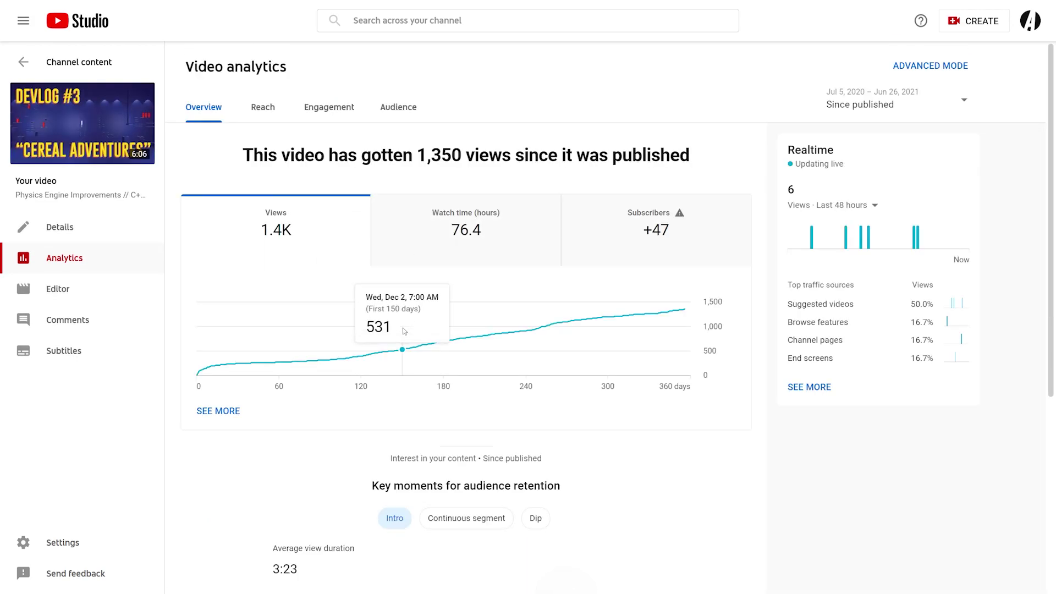
pyautogui.scroll(-5, 404, 336)
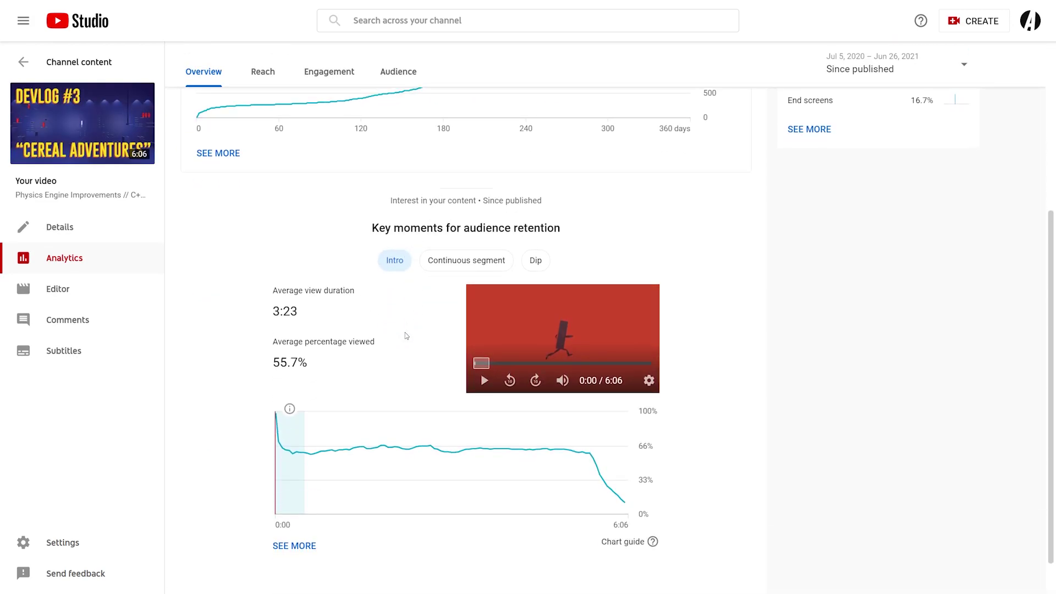
pyautogui.scroll(-1, 405, 335)
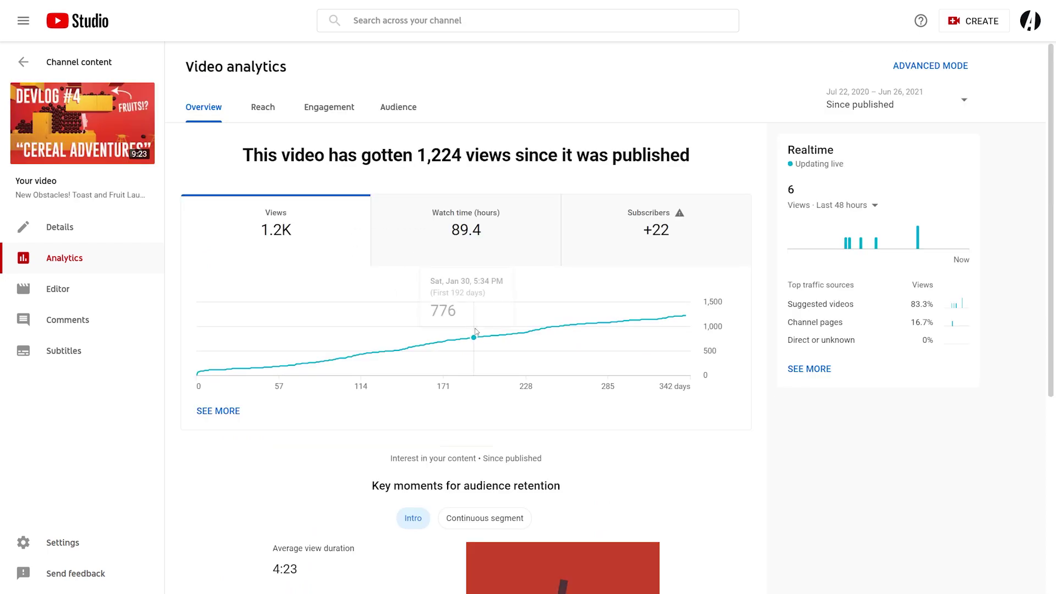
pyautogui.scroll(-4, 477, 331)
pyautogui.scroll(-3, 476, 331)
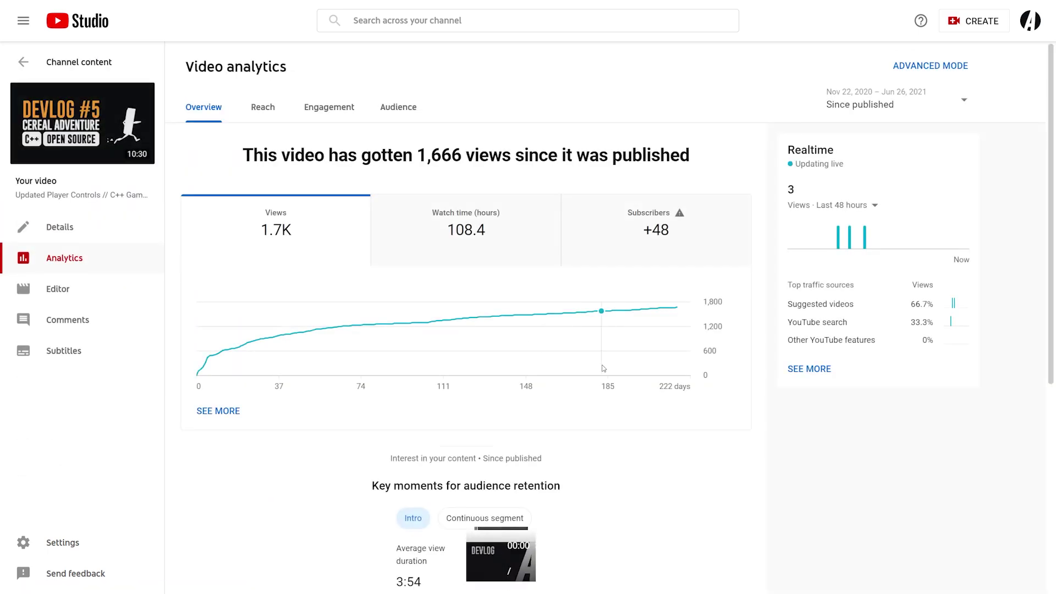
pyautogui.scroll(-1, 603, 368)
pyautogui.scroll(-6, 602, 368)
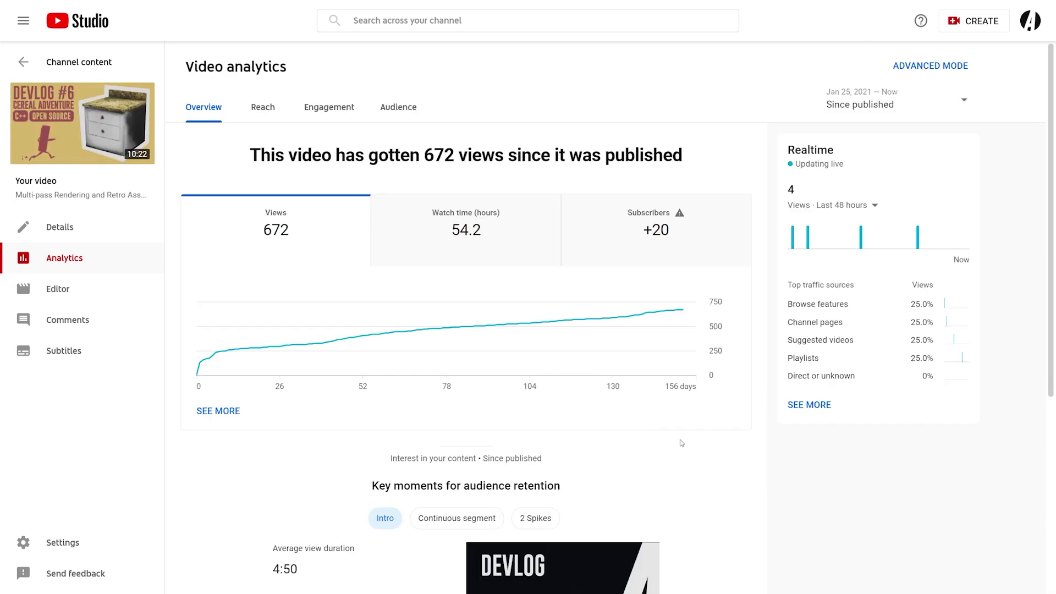
pyautogui.scroll(-3, 682, 443)
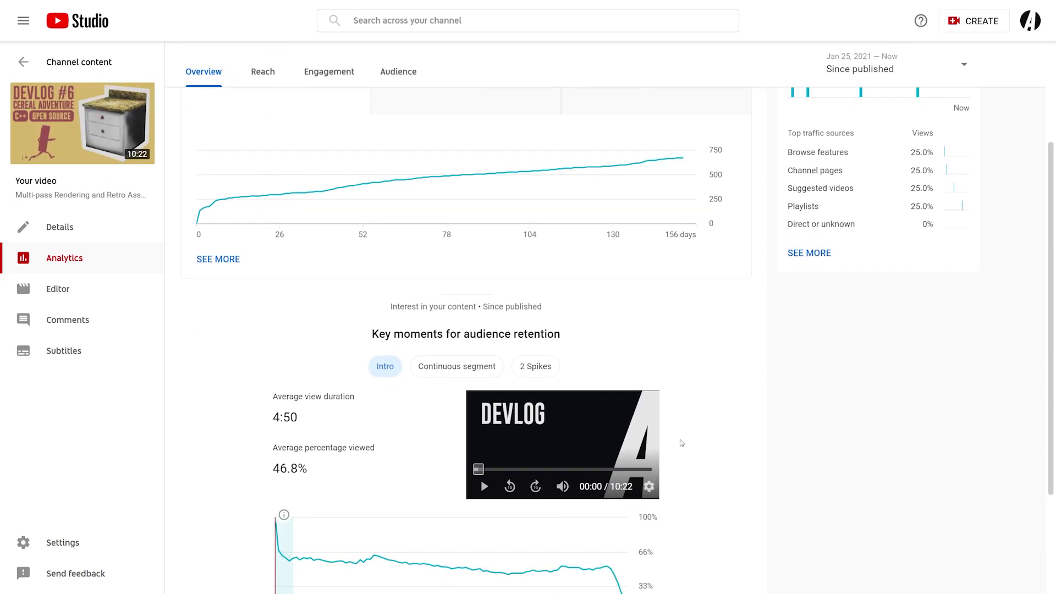
pyautogui.scroll(-3, 682, 443)
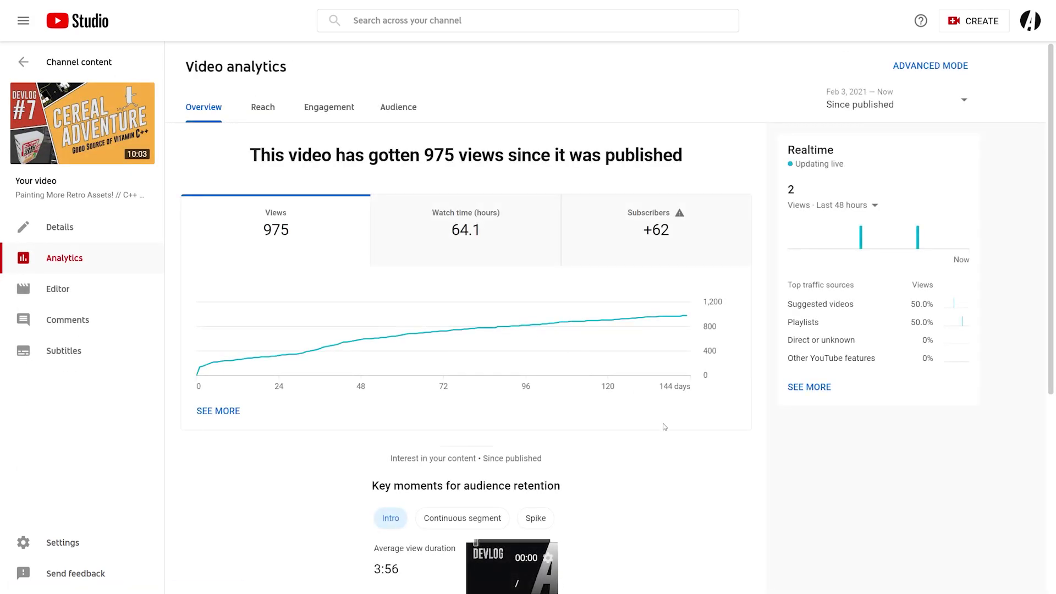
pyautogui.scroll(-4, 664, 427)
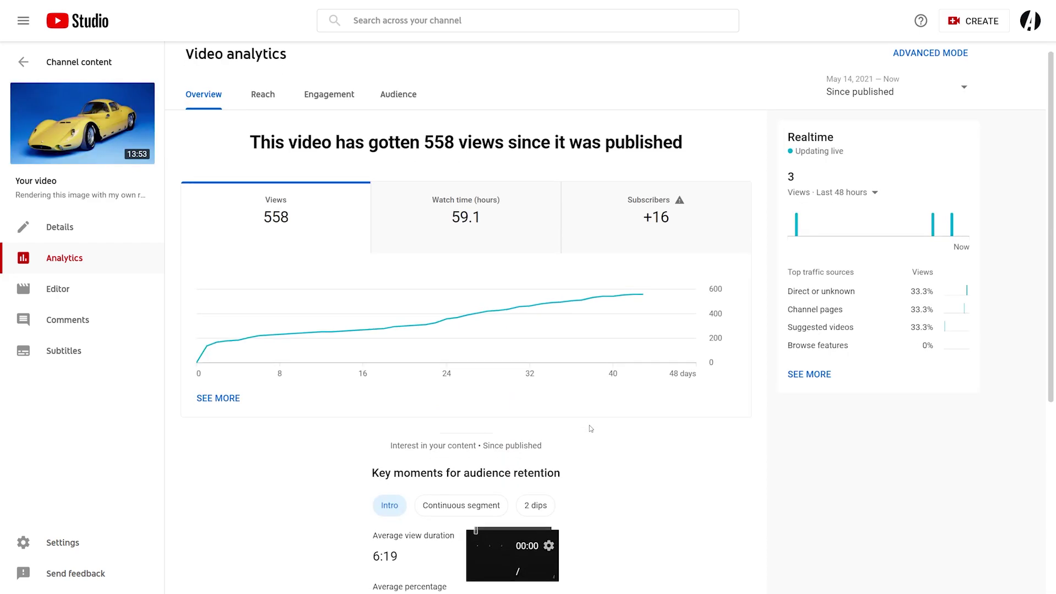
pyautogui.scroll(-4, 596, 429)
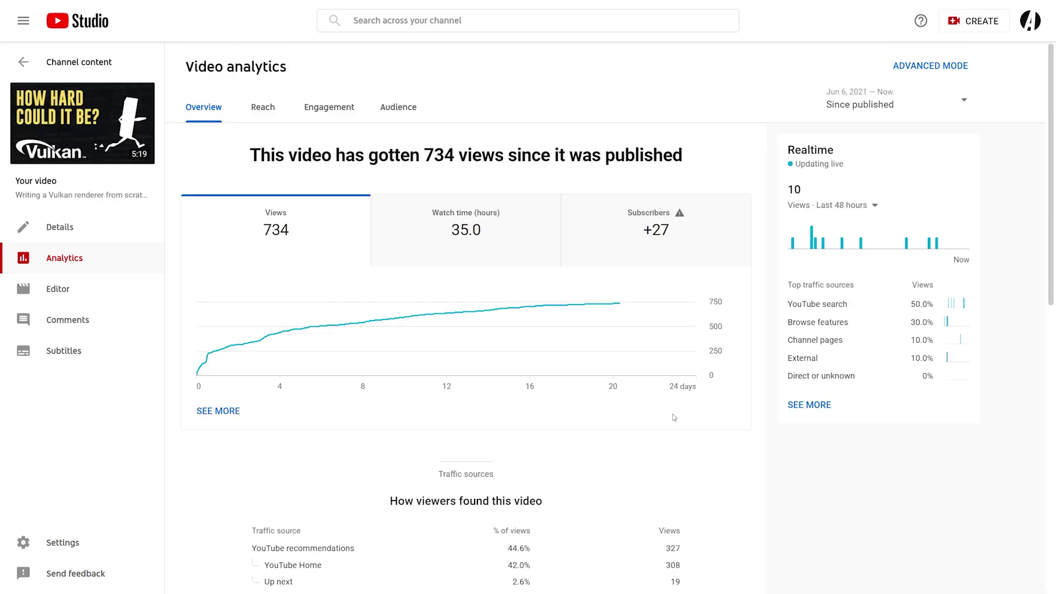
pyautogui.scroll(-6, 671, 415)
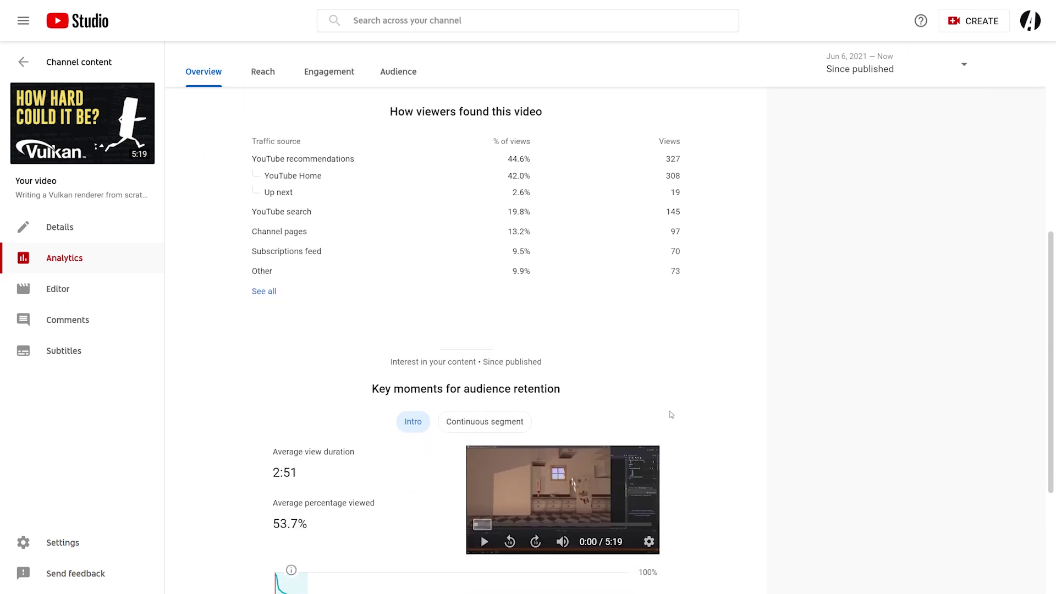
pyautogui.scroll(-4, 671, 414)
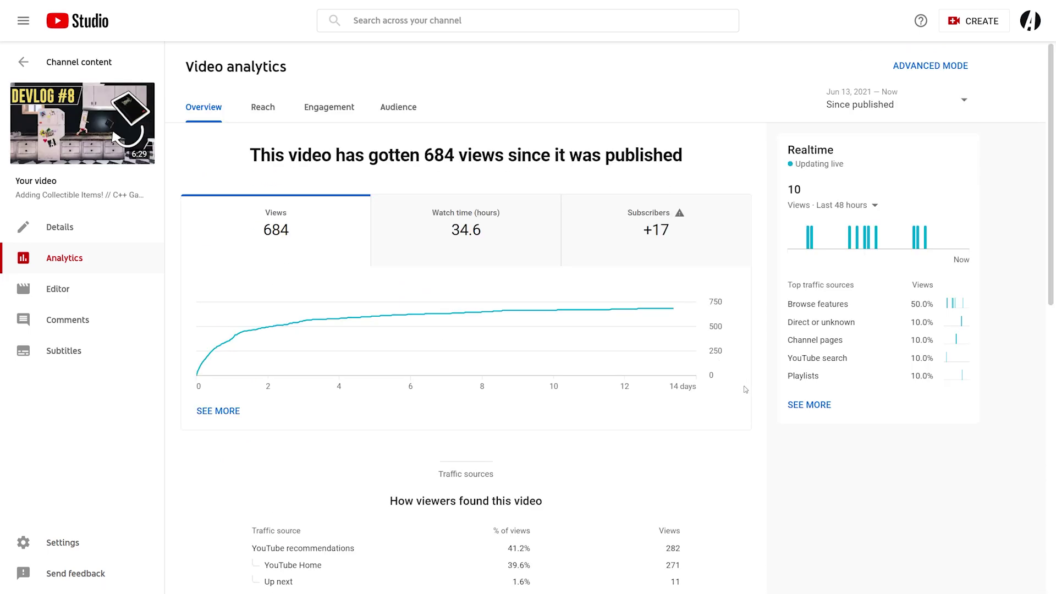
pyautogui.scroll(-2, 746, 389)
pyautogui.scroll(-10, 746, 390)
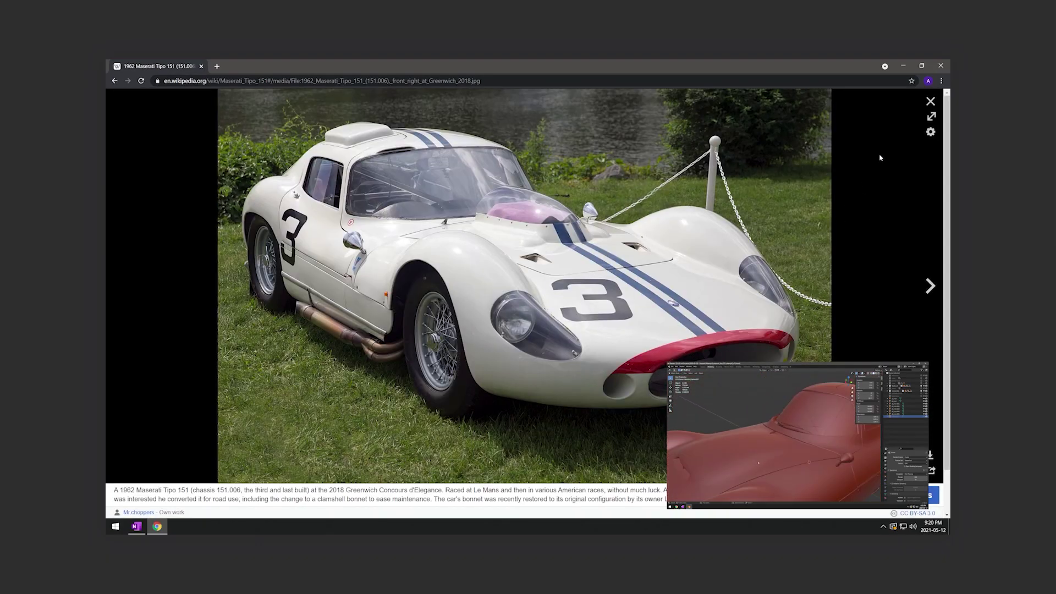
# - Close the front-right Maserati photo and open the rear-left one from the article
pyautogui.click(931, 101)
pyautogui.scroll(-3, 528, 275)
pyautogui.click(378, 378)
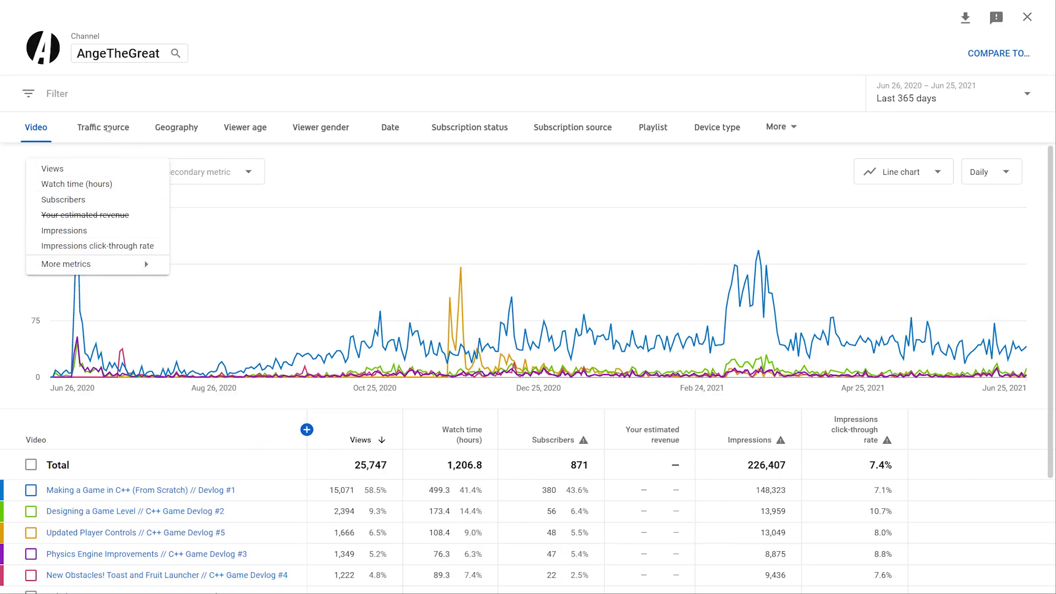
# - Chart the last 365 days of views by traffic source and drill into Browse features
pyautogui.click(109, 132)
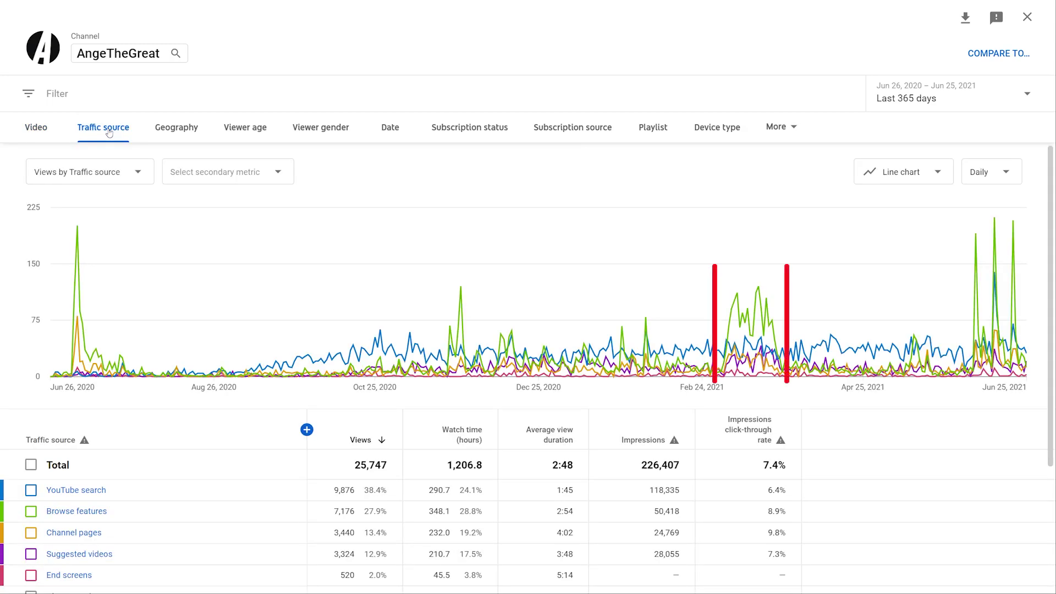
pyautogui.click(30, 511)
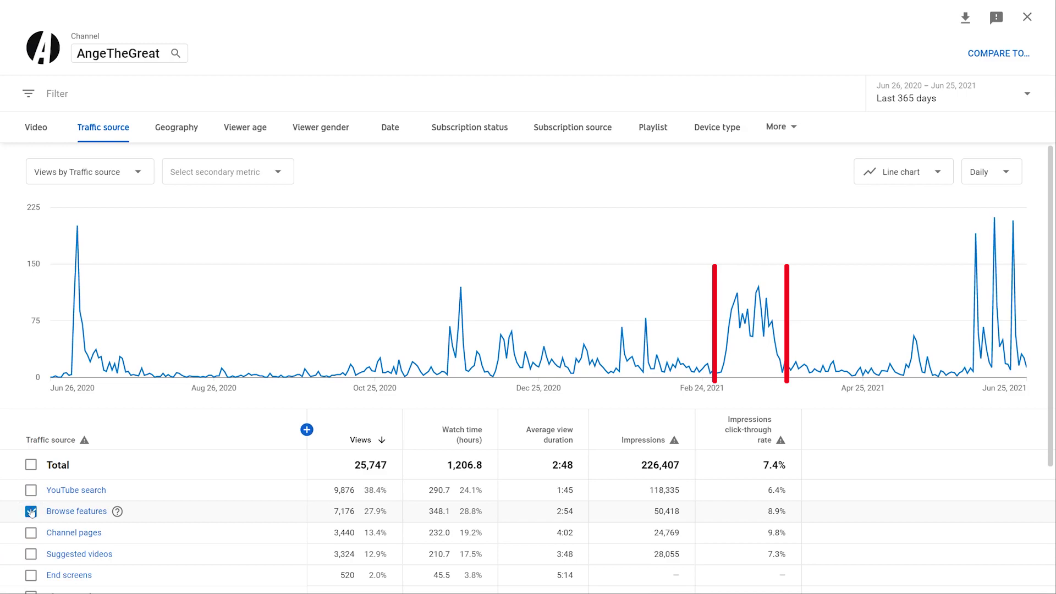
pyautogui.click(82, 511)
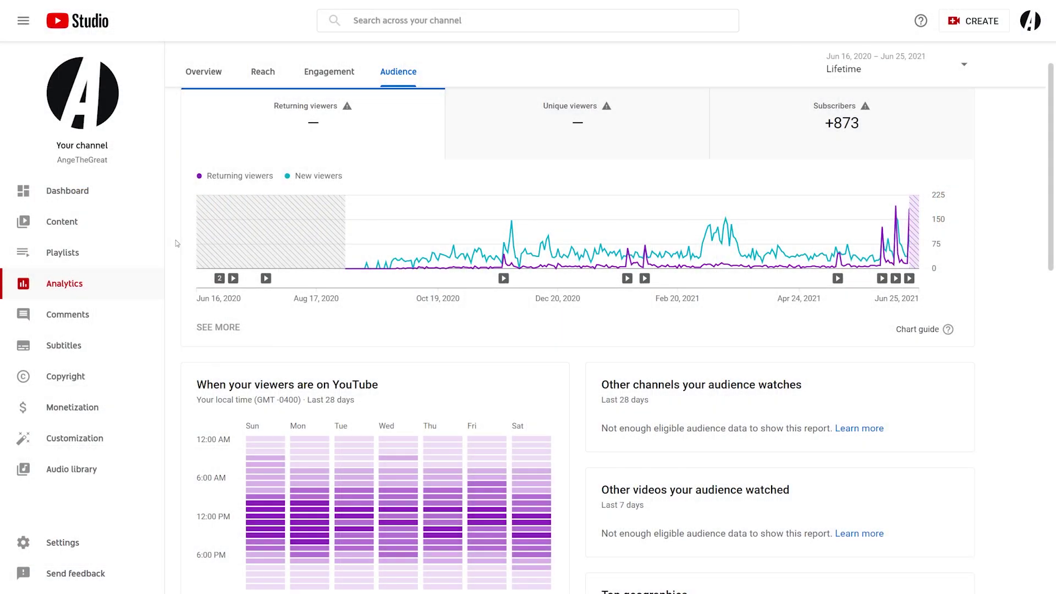
# - Scroll the lifetime Audience report down to the Age and gender card: 100% male, 67.0% aged 18–24
pyautogui.scroll(-5, 176, 242)
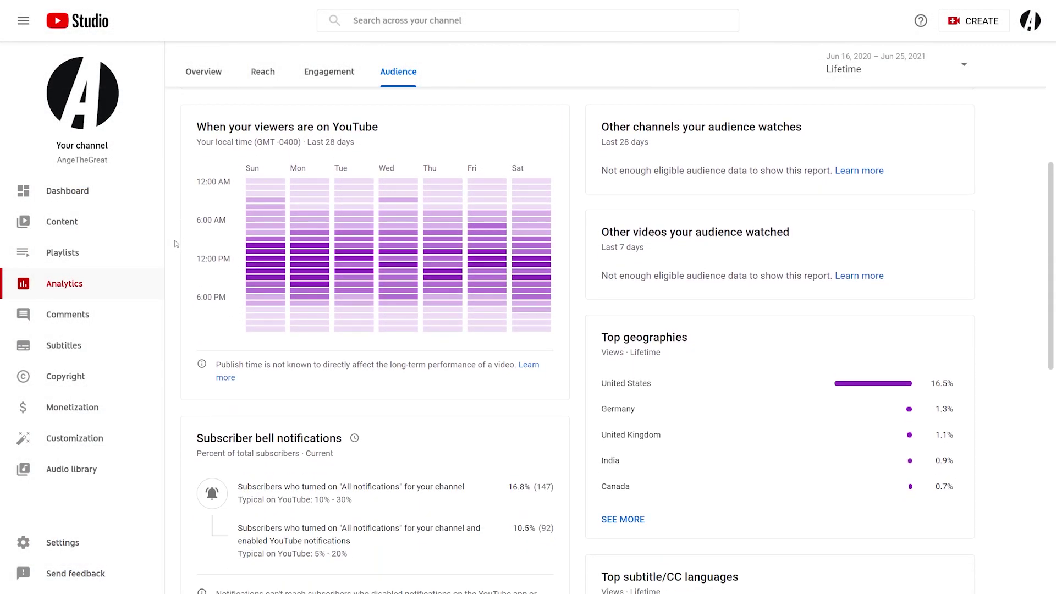
pyautogui.scroll(-5, 176, 243)
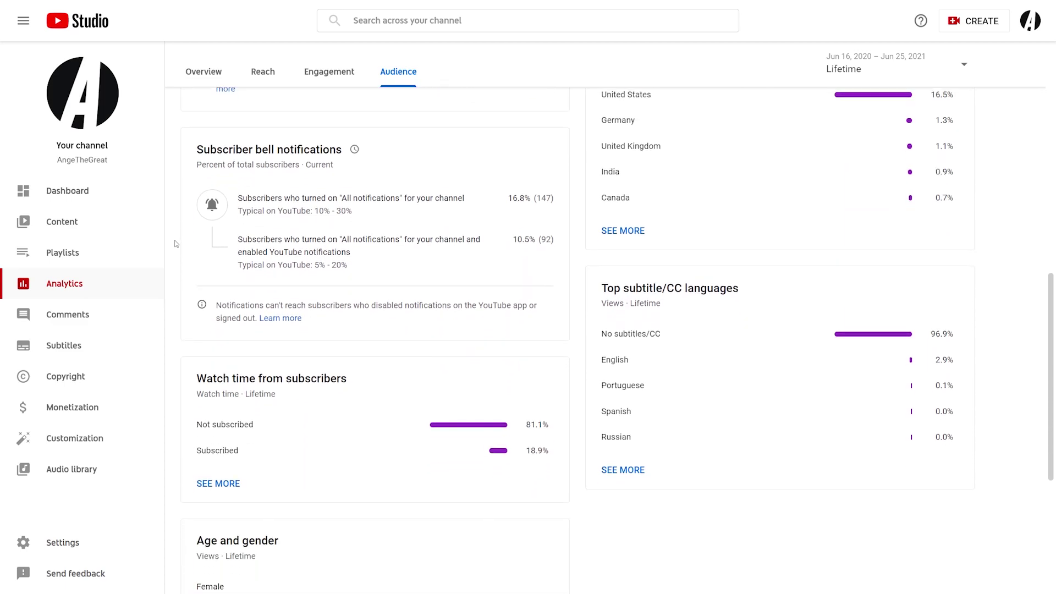
pyautogui.scroll(-3, 176, 244)
pyautogui.scroll(-2, 176, 244)
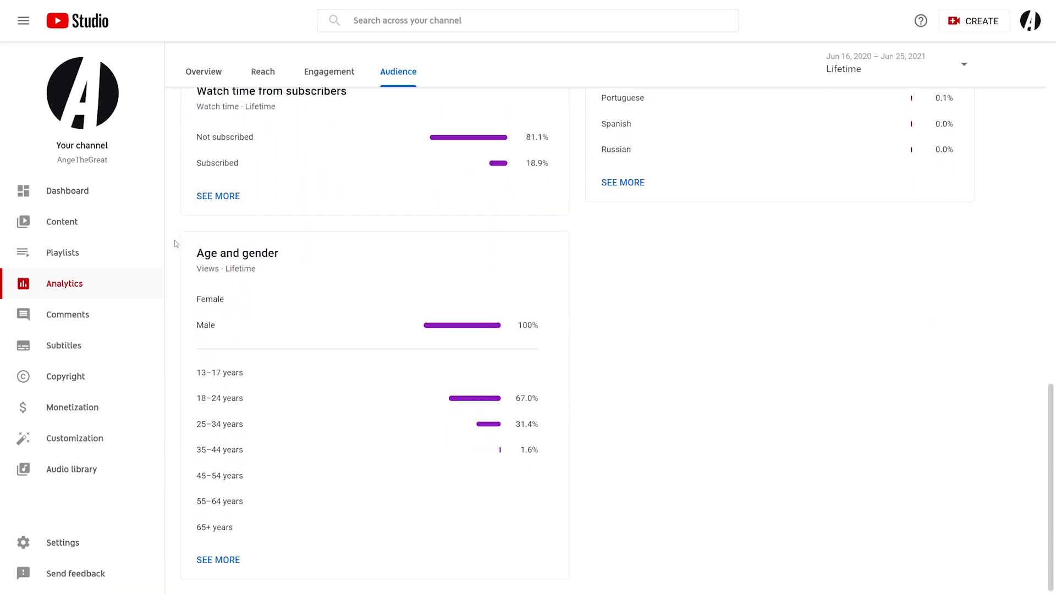